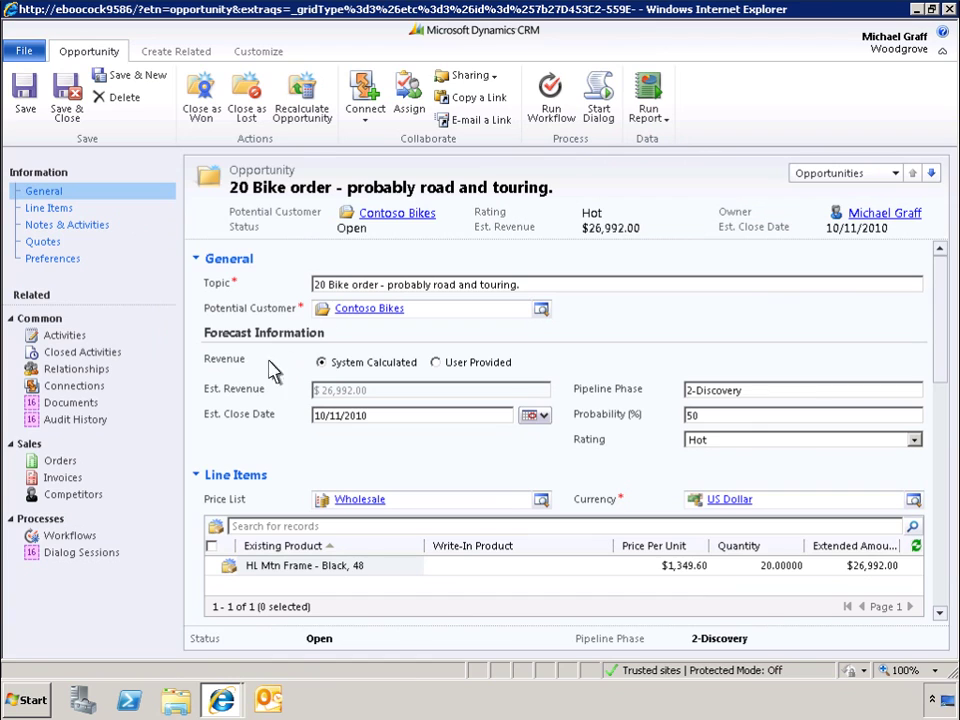
# Tick the HL Mtn Frame - Black, 48 row in the opportunity's Line Items grid
pyautogui.click(213, 567)
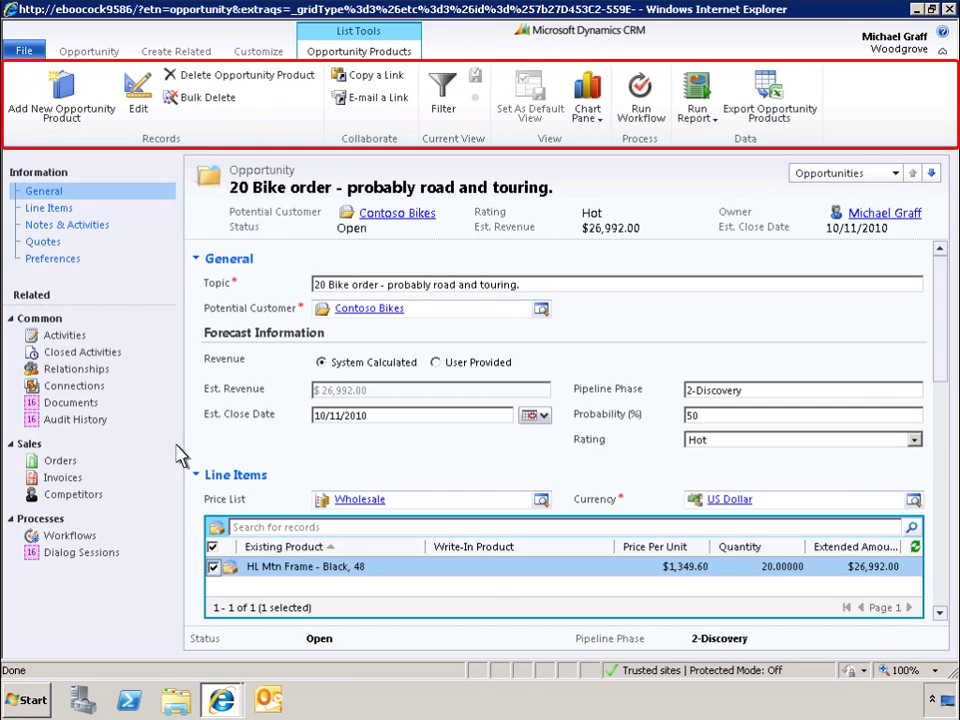
# Edit the HL Mtn Frame line item and enter a quantity of 30
pyautogui.click(140, 108)
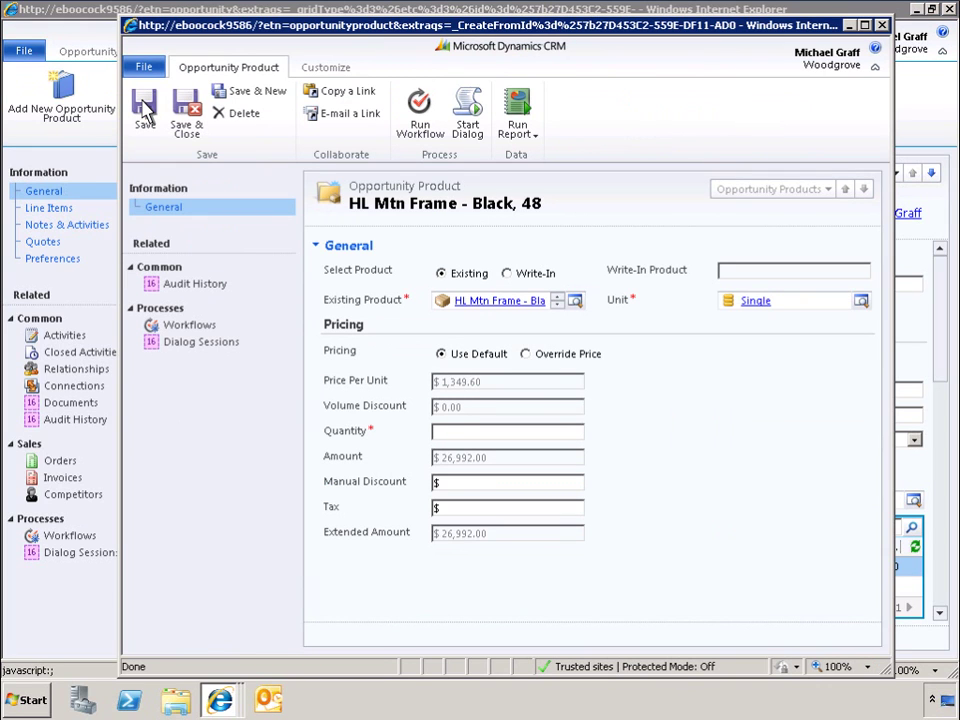
pyautogui.write('30')
# Save the 30-unit line item and recalculate the opportunity to $40,488.00 estimated revenue
pyautogui.click(186, 110)
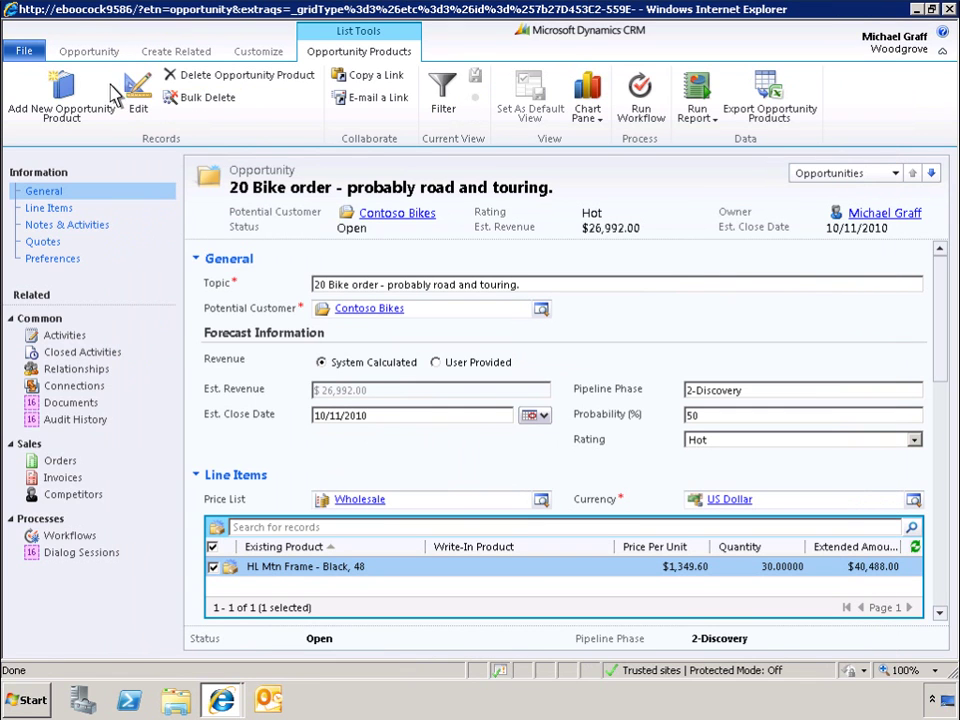
pyautogui.click(88, 52)
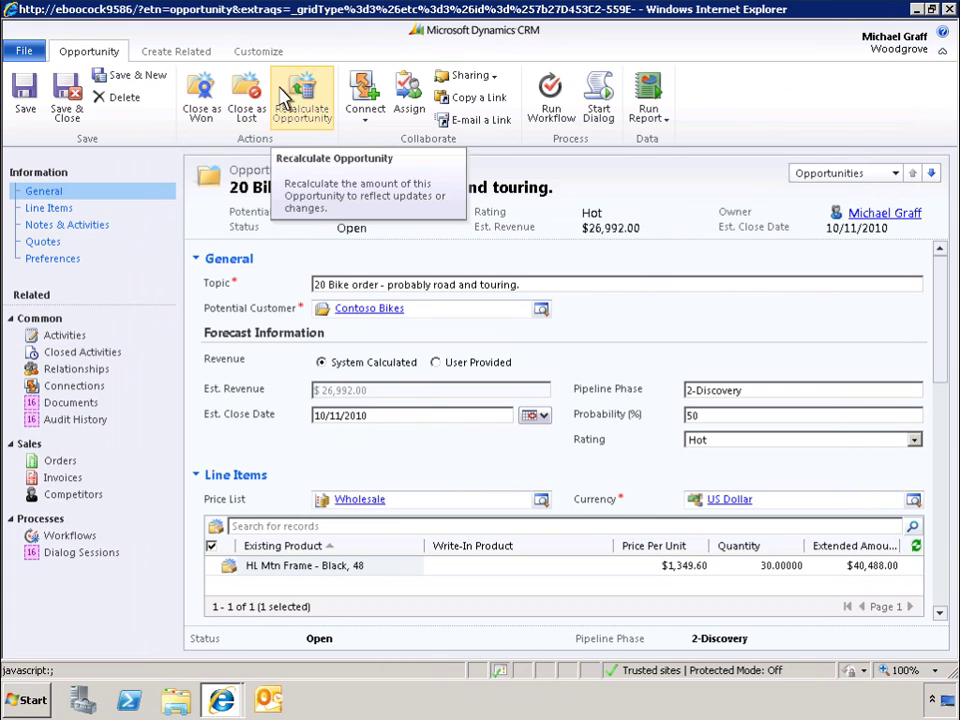
pyautogui.click(312, 110)
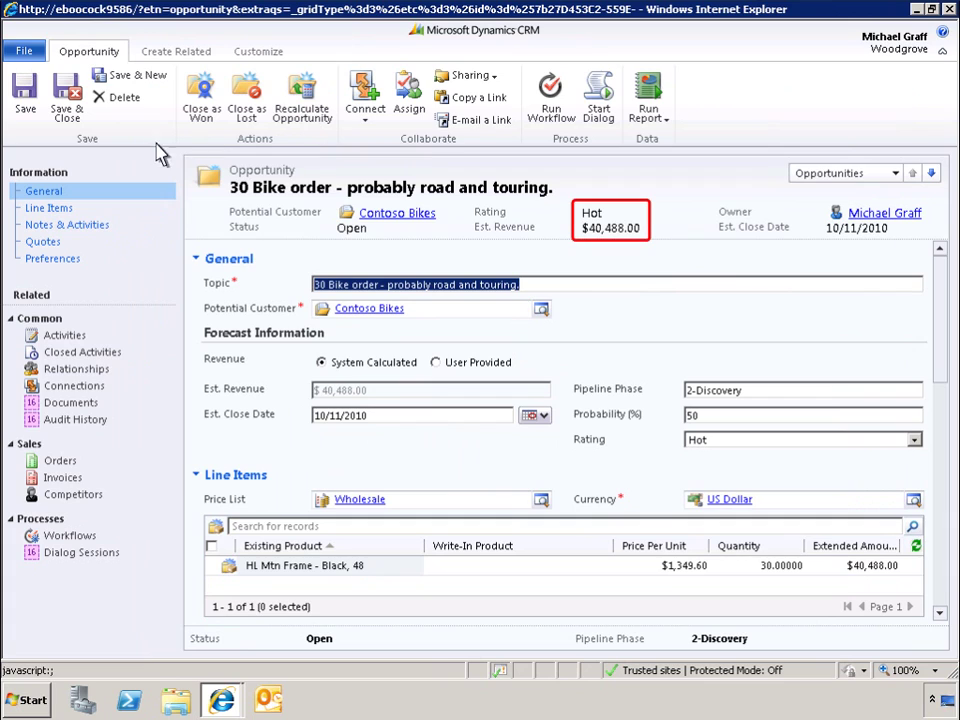
# Show the opportunity's activities for all dates and bring up the new-activity types
pyautogui.click(63, 230)
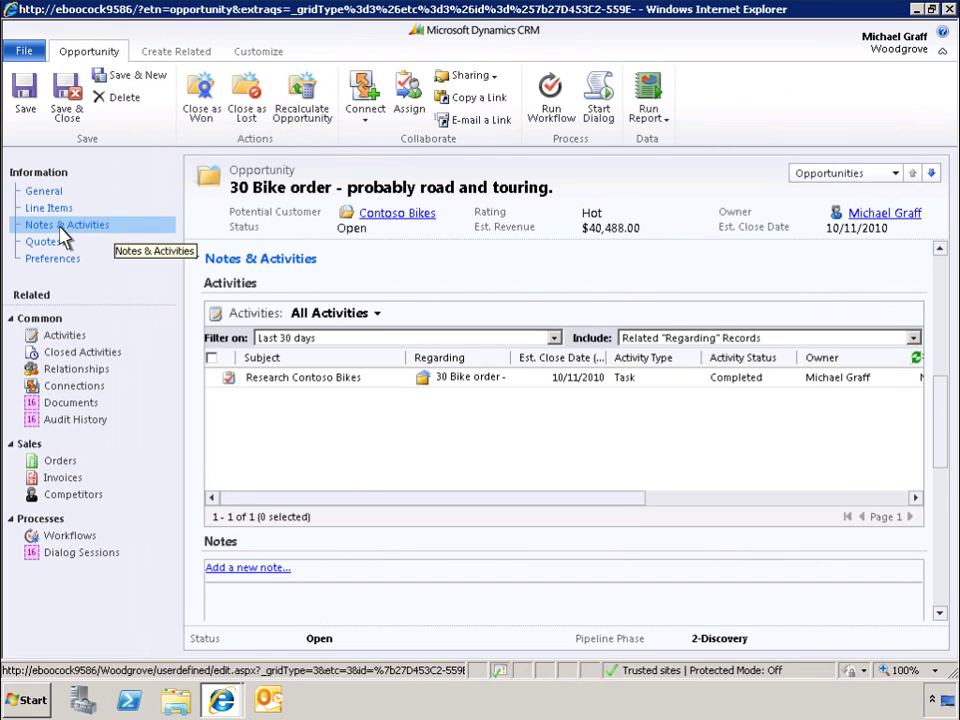
pyautogui.click(554, 339)
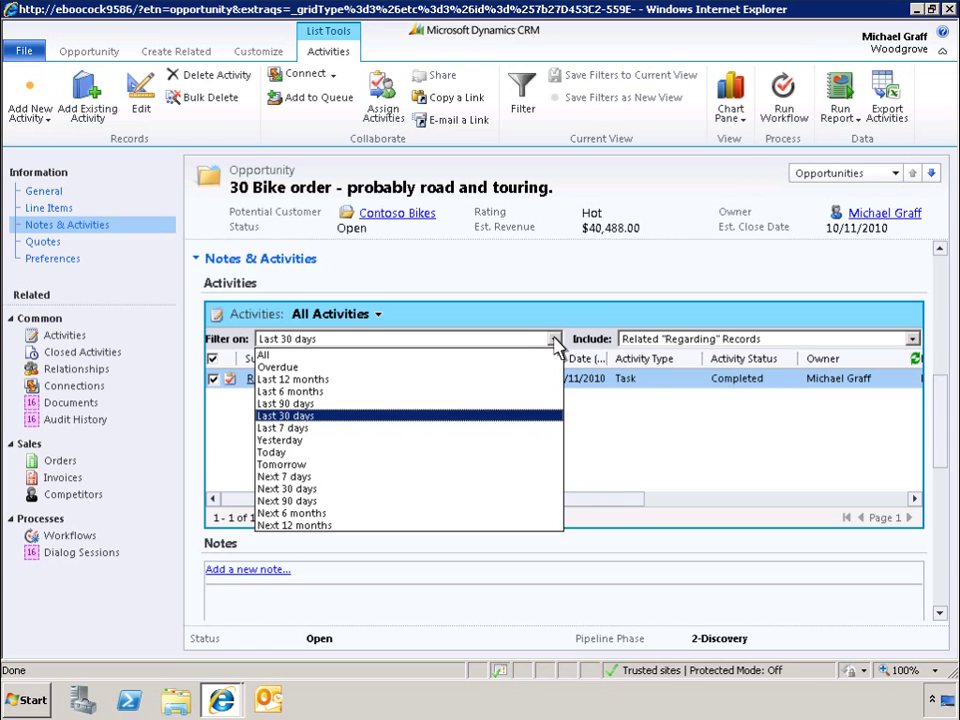
pyautogui.click(265, 357)
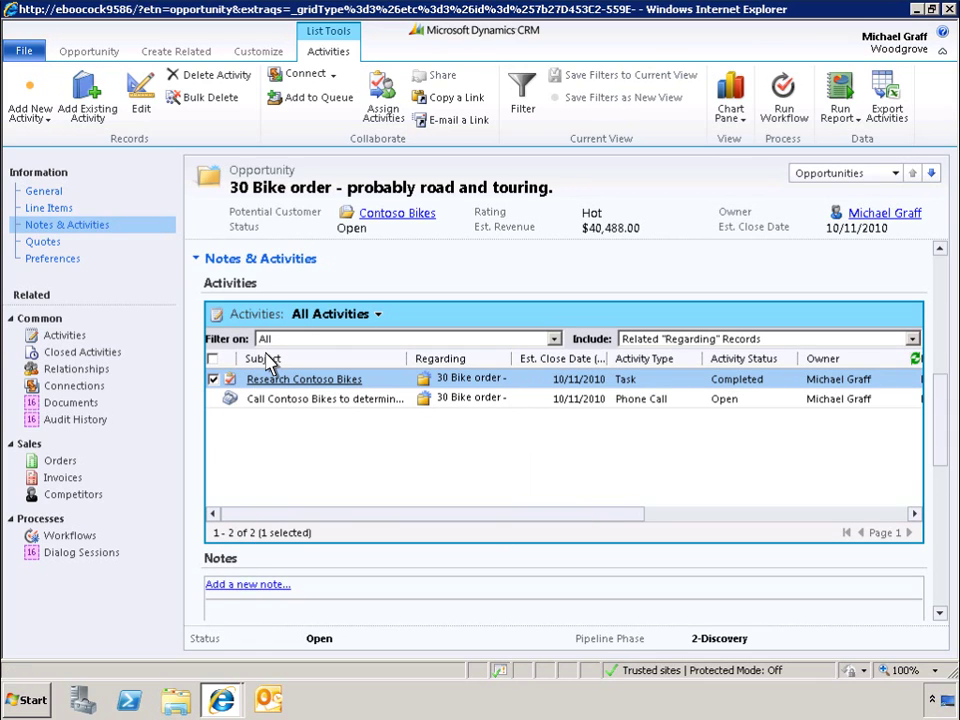
pyautogui.click(30, 110)
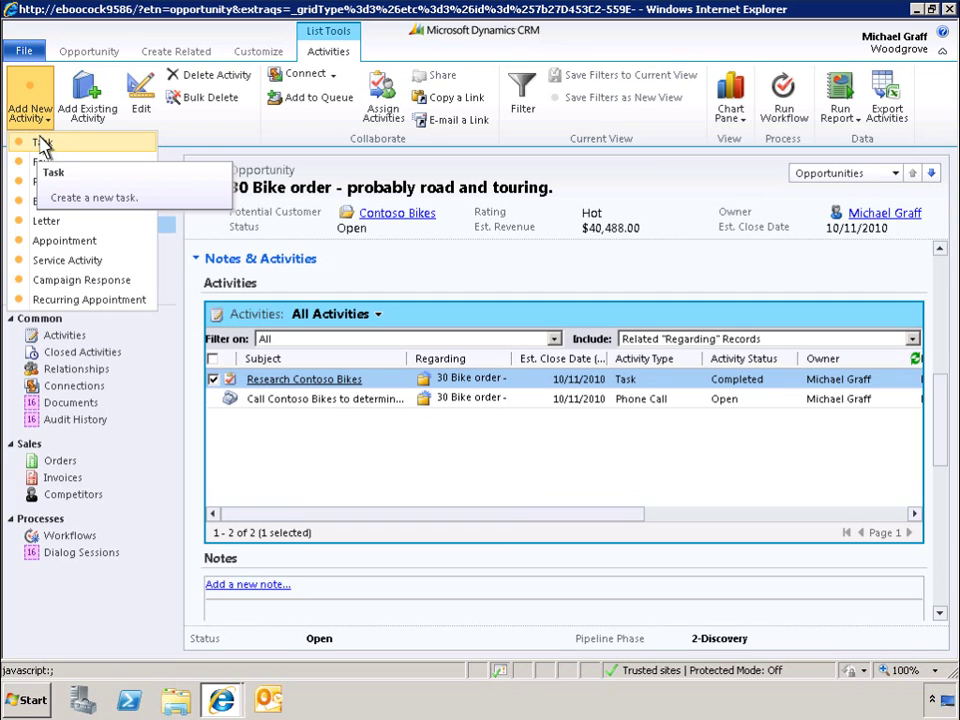
# Save a task 'Confirm new opportunity quantity' due 8/5/2010 at 2:00 PM
pyautogui.click(43, 143)
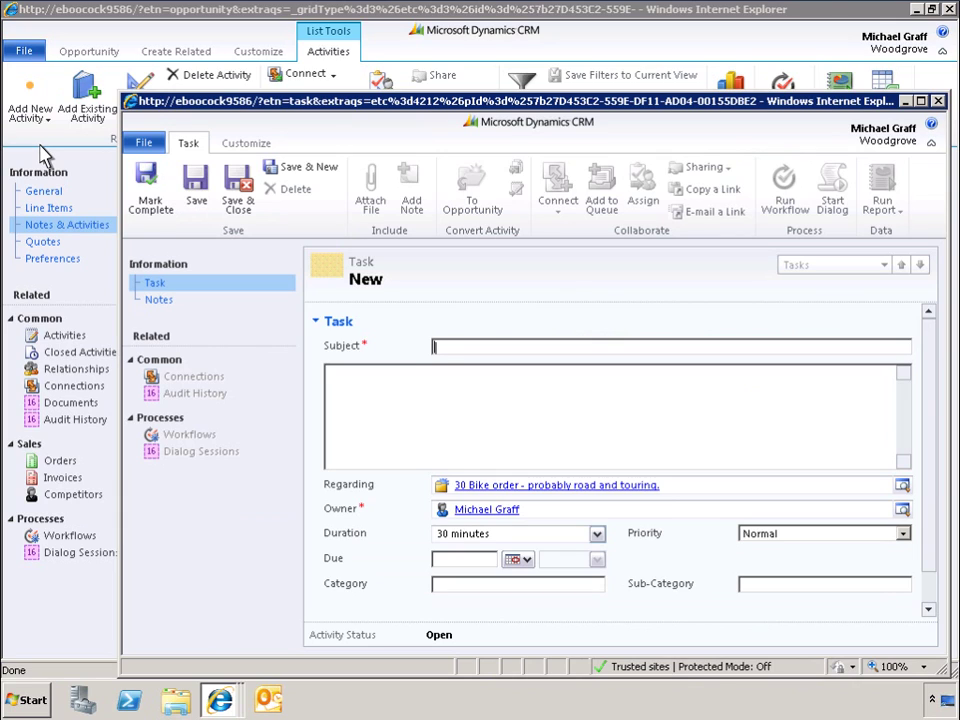
pyautogui.write('Confirm new opportunity quantity')
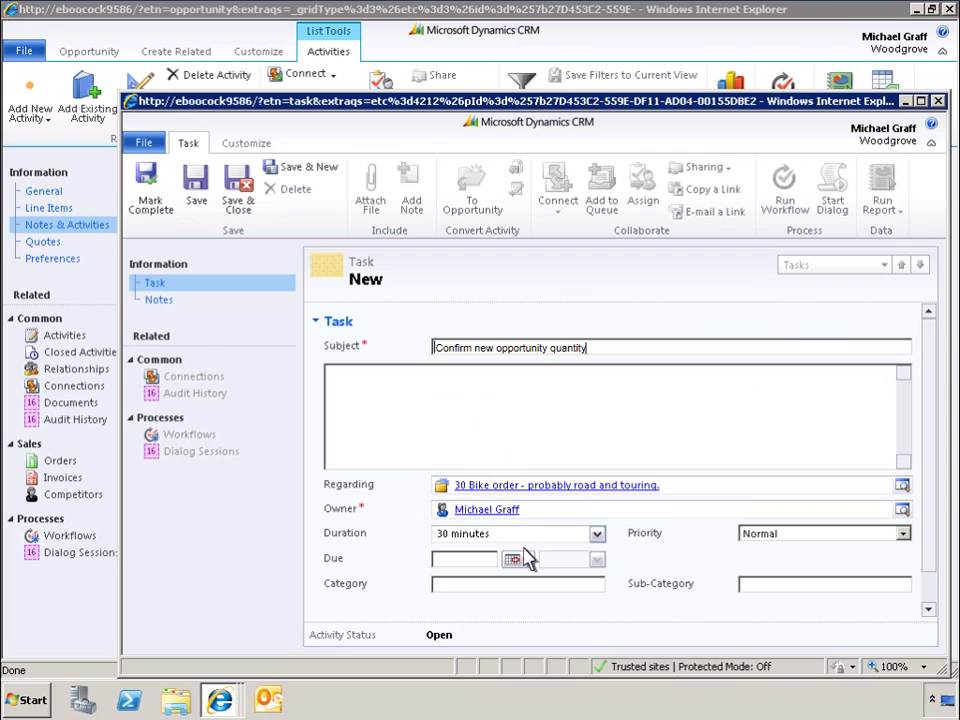
pyautogui.click(526, 557)
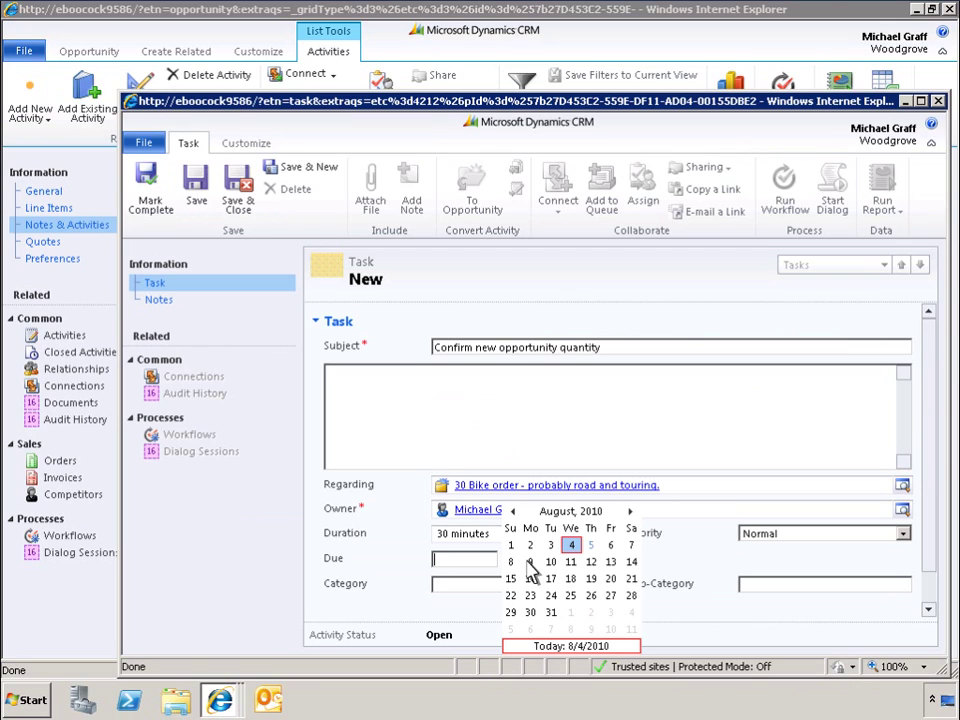
pyautogui.click(591, 545)
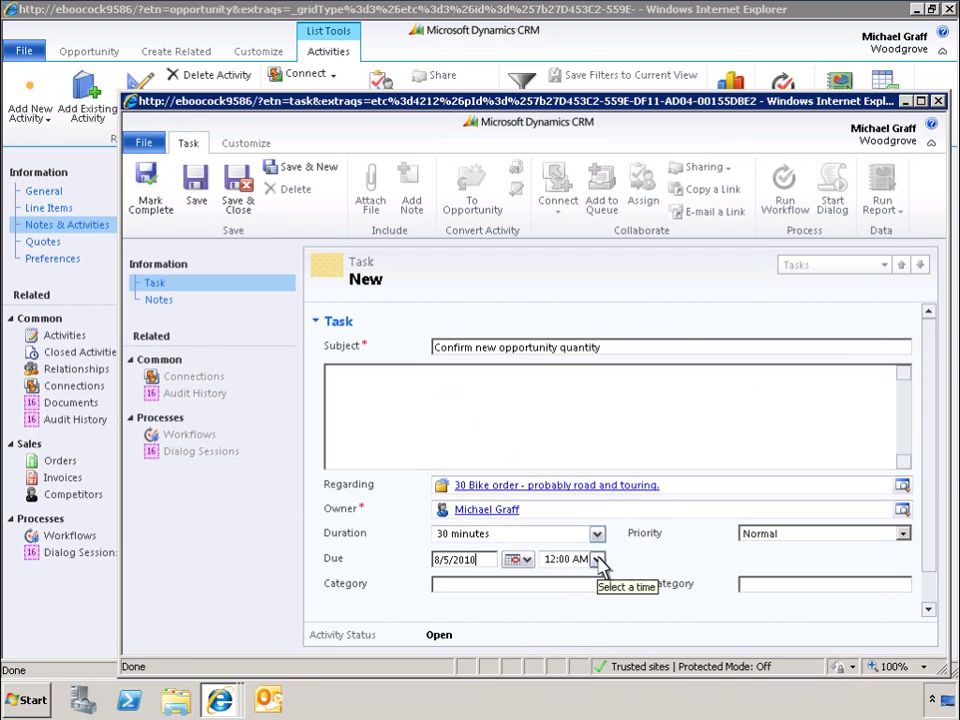
pyautogui.click(597, 560)
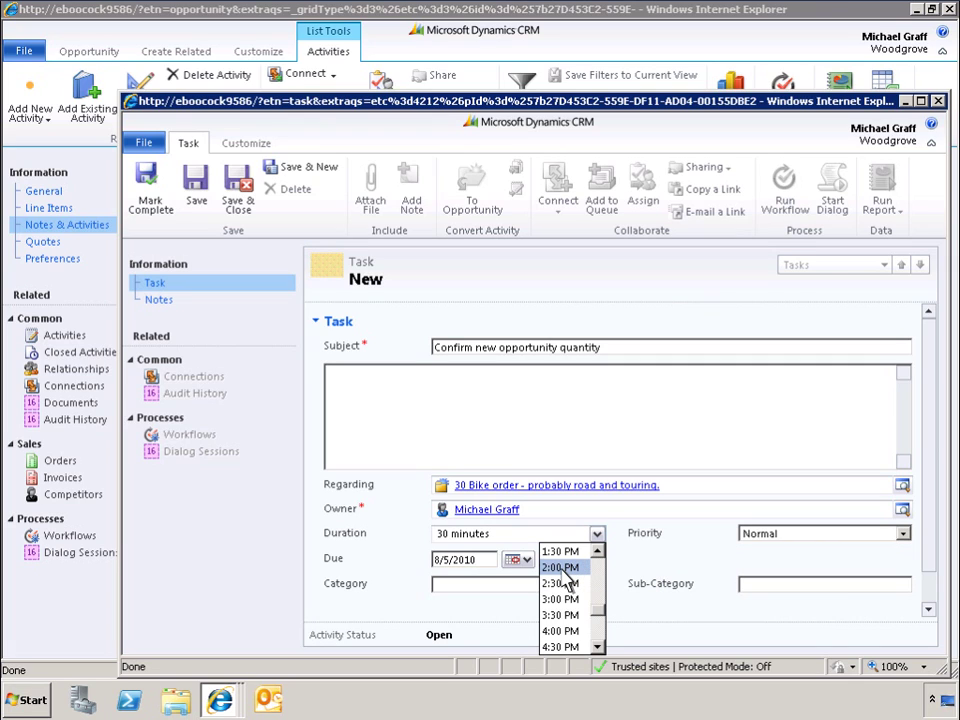
pyautogui.click(560, 568)
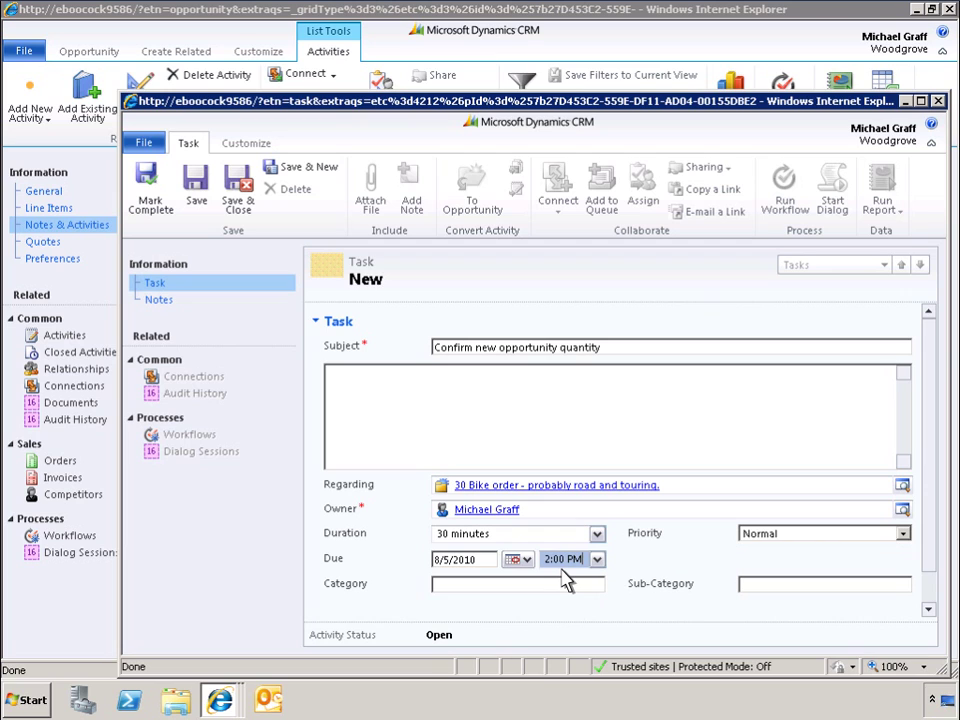
pyautogui.click(240, 200)
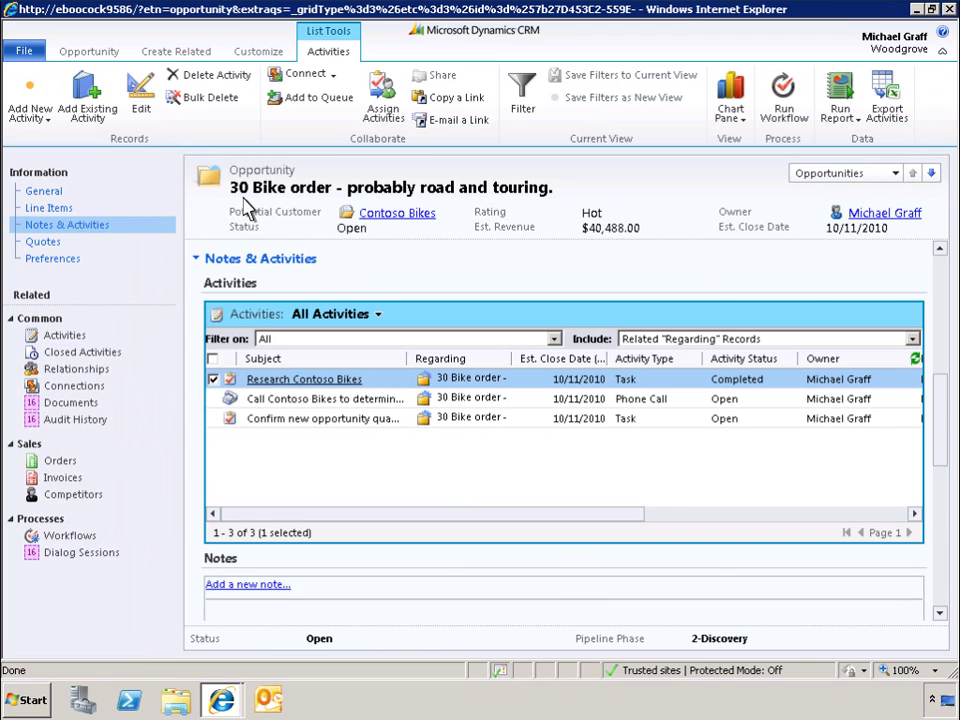
# Go back to the opportunity's General details and collapse the General section
pyautogui.click(47, 193)
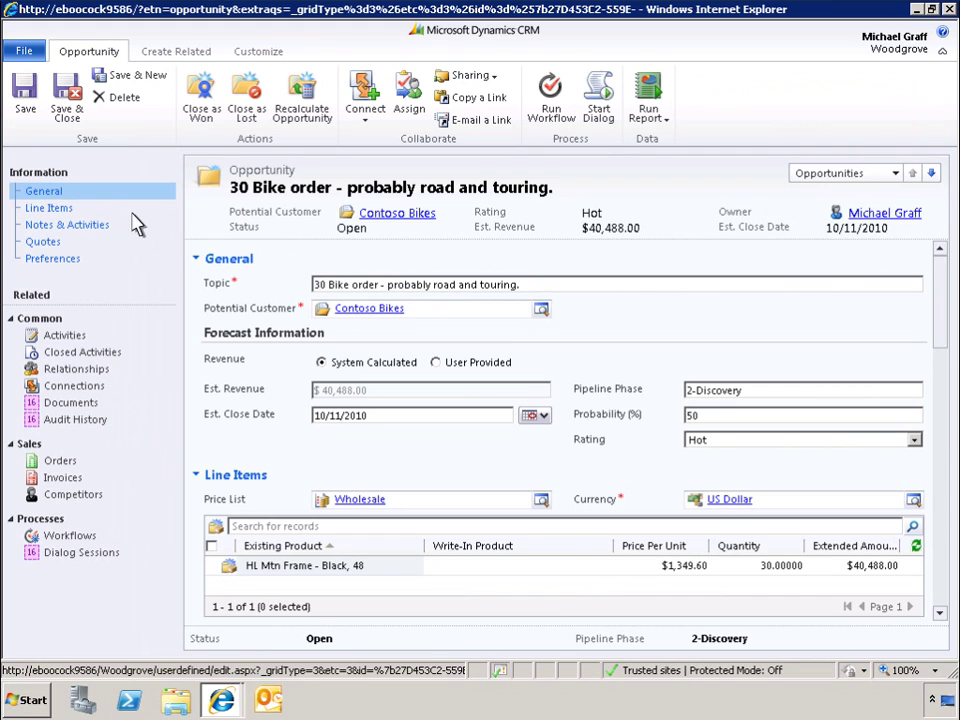
pyautogui.click(197, 260)
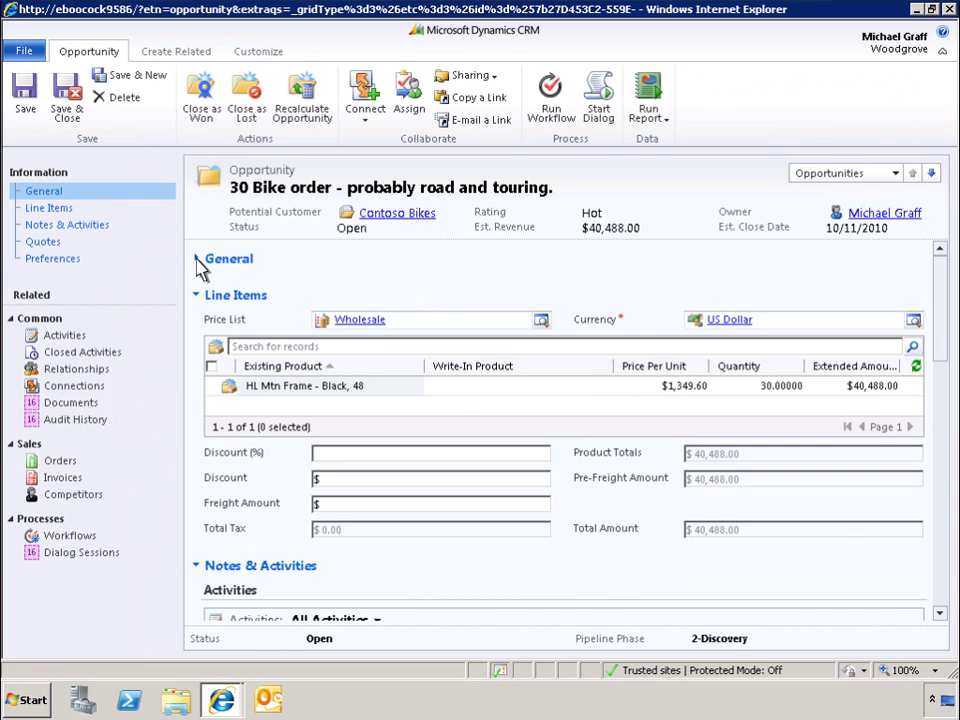
# Re-expand the General section and show the Customize tab's form commands
pyautogui.click(197, 260)
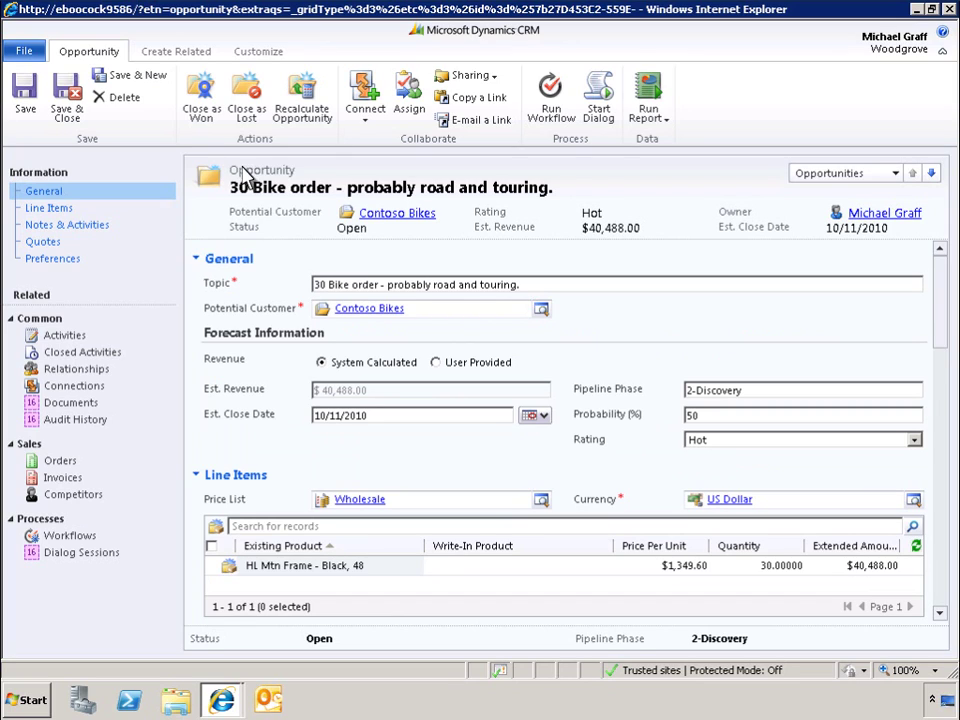
pyautogui.click(262, 55)
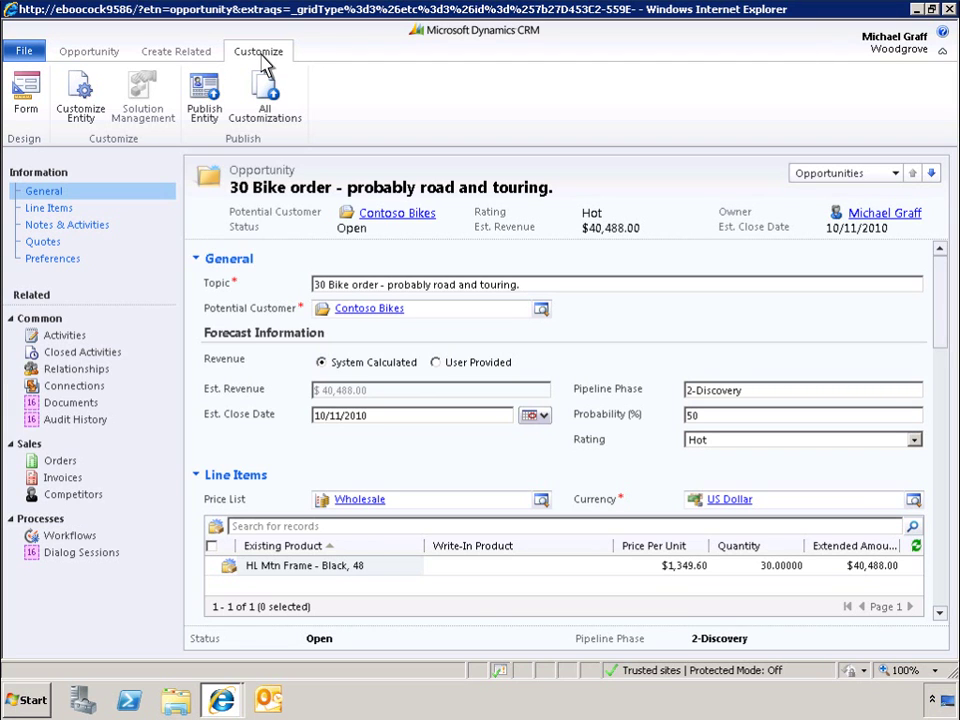
# Open the Opportunity form in the form editor via Form in the Design group
pyautogui.click(30, 112)
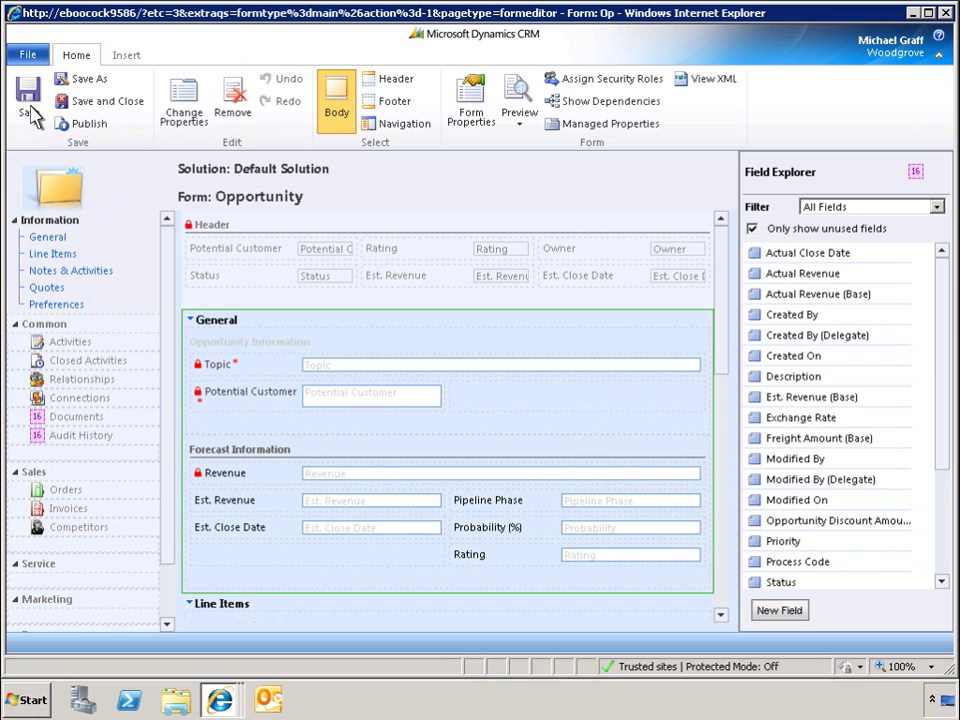